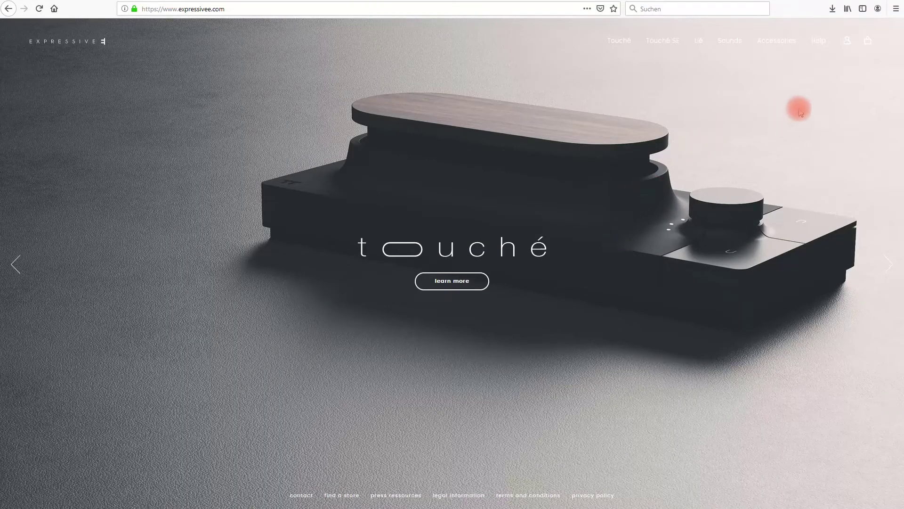
Go to the Customer Login page from the Expressive E homepage
{"action": "left_click", "coordinate": [848, 48]}
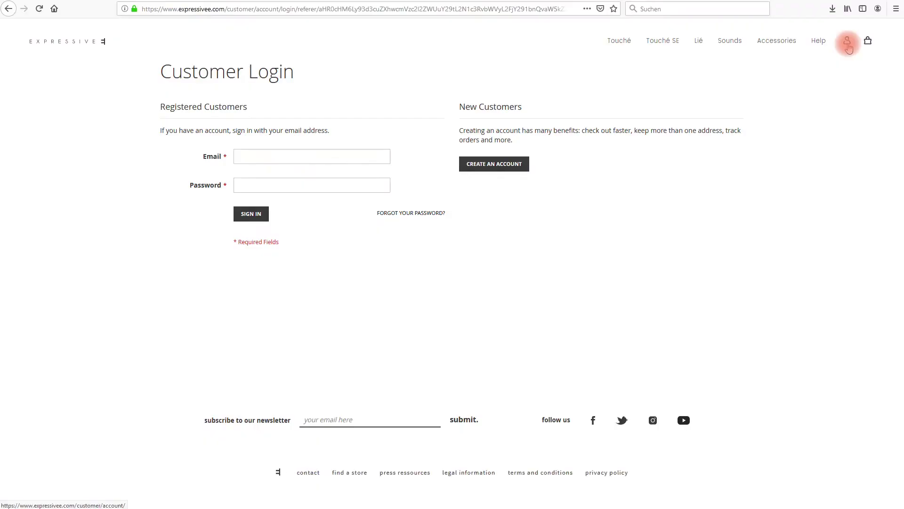
Sign in to the customer account using the browser's saved login
{"action": "left_click", "coordinate": [310, 159]}
{"action": "type", "text": "j"}
{"action": "left_click", "coordinate": [297, 170]}
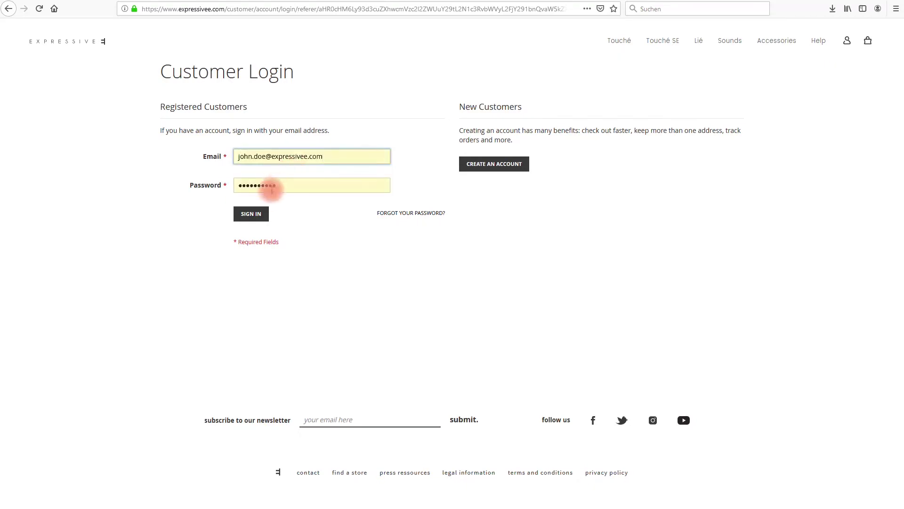
{"action": "left_click", "coordinate": [264, 216]}
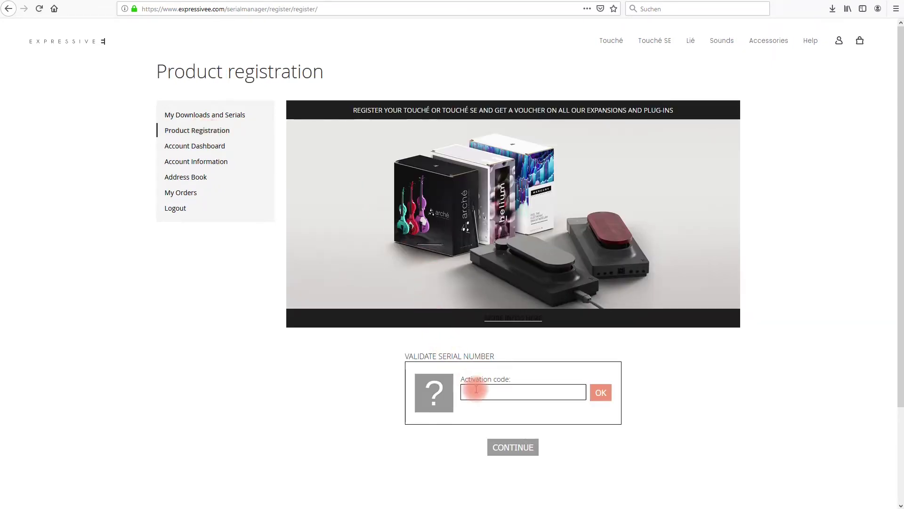
Enter and validate the Touché SE activation code, then submit the registration
{"action": "left_click", "coordinate": [477, 393]}
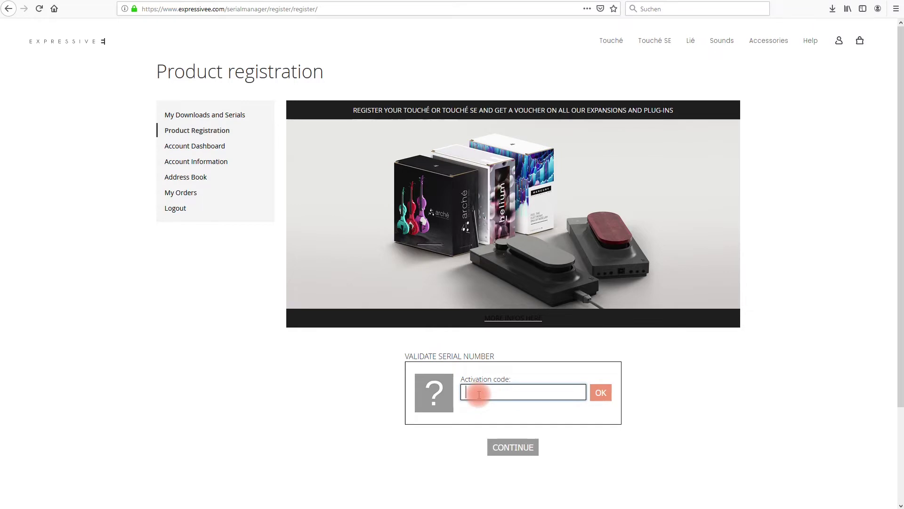
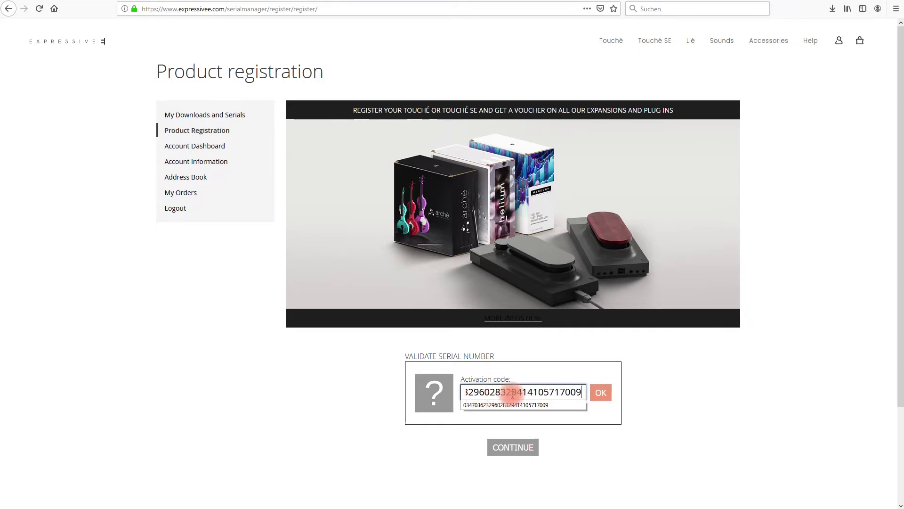
{"action": "left_click", "coordinate": [602, 393]}
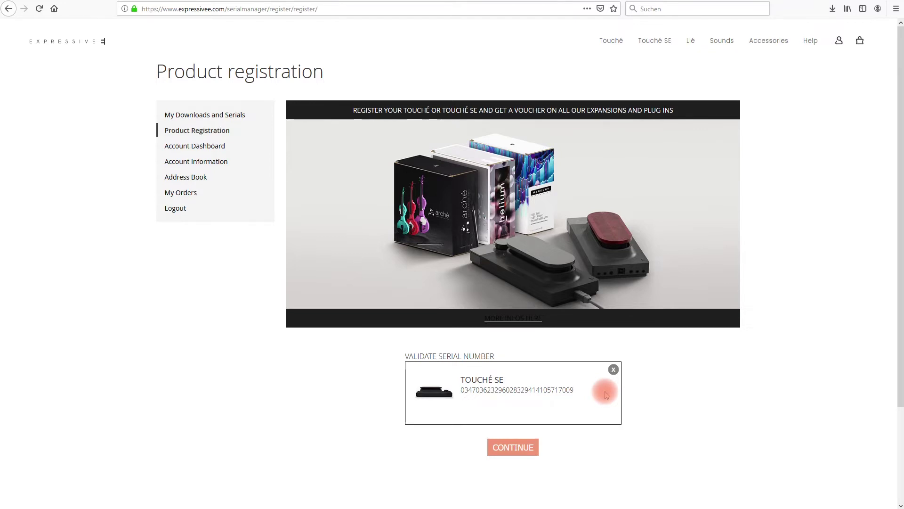
{"action": "left_click", "coordinate": [523, 450]}
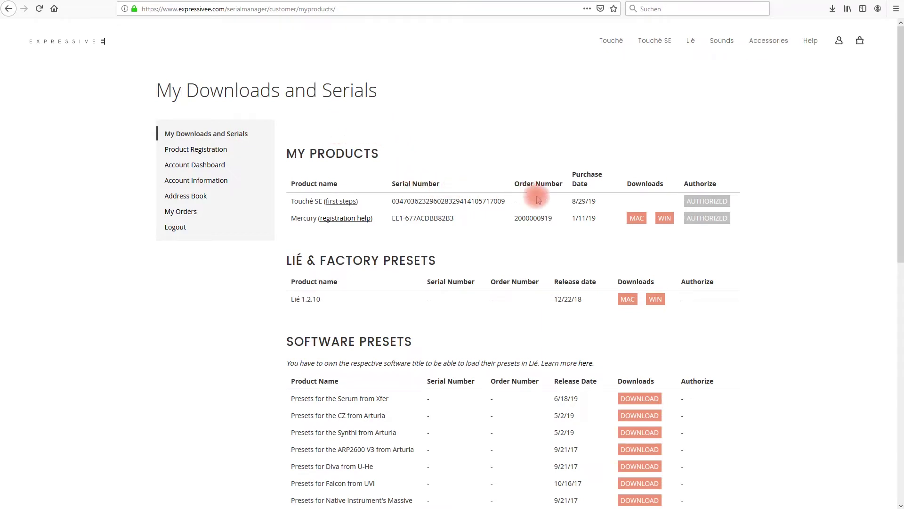
Scroll down to the Lié & Factory Presets downloads below Touché SE
{"action": "scroll", "coordinate": [520, 257], "scroll_direction": "down", "scroll_amount": 3}
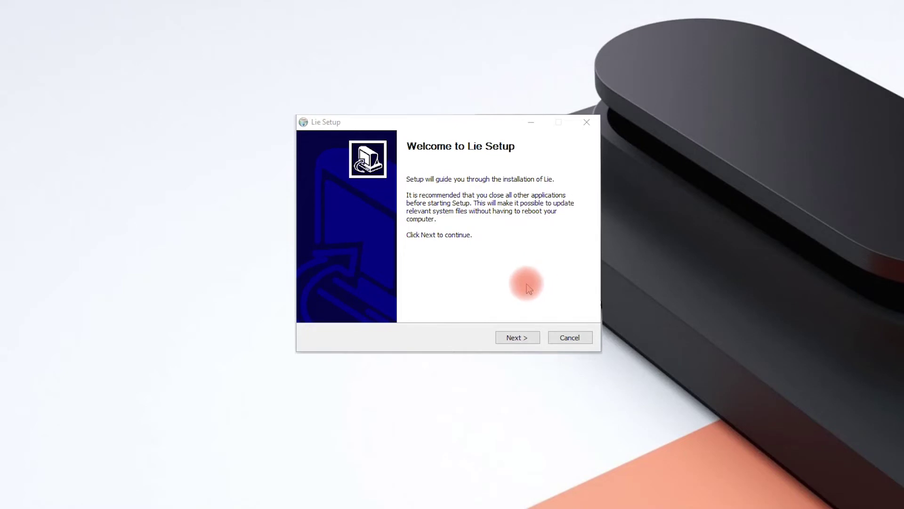
Accept the Lié licence and keep all components, including Hardware Synth Template
{"action": "left_click", "coordinate": [532, 338]}
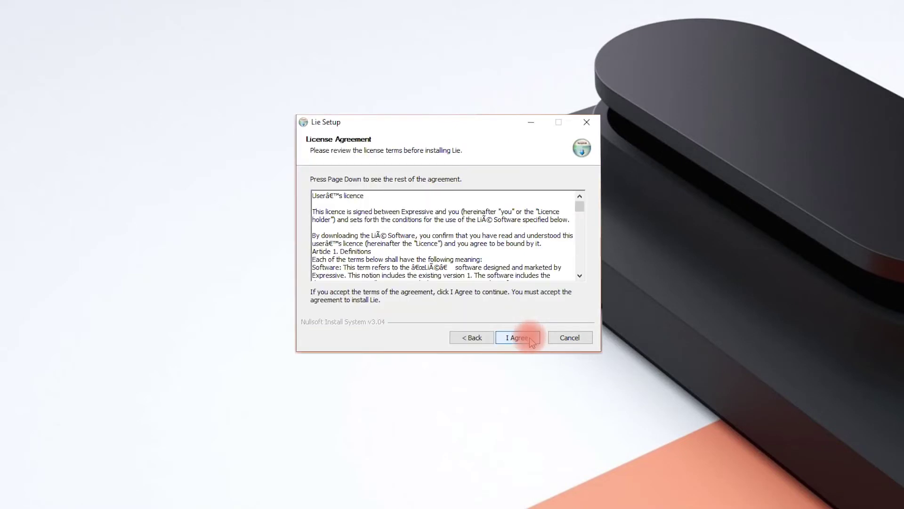
{"action": "left_click", "coordinate": [531, 338]}
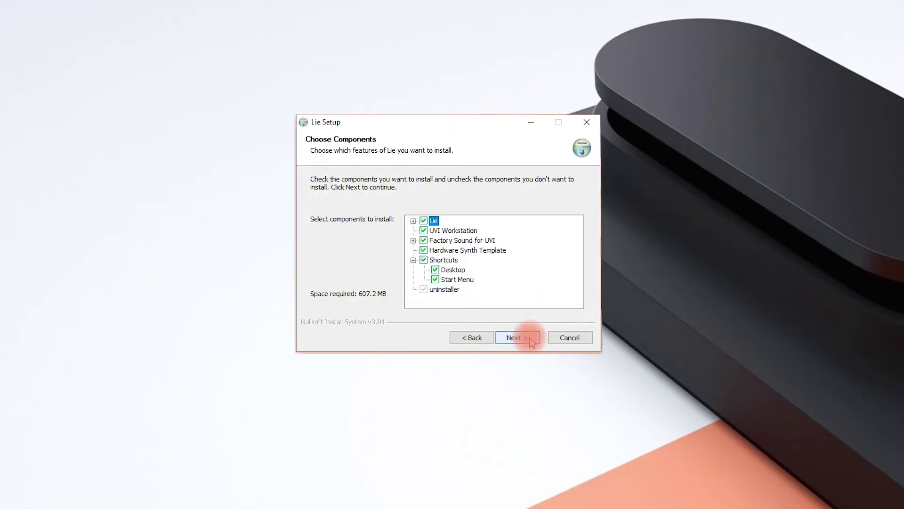
{"action": "left_click", "coordinate": [423, 250]}
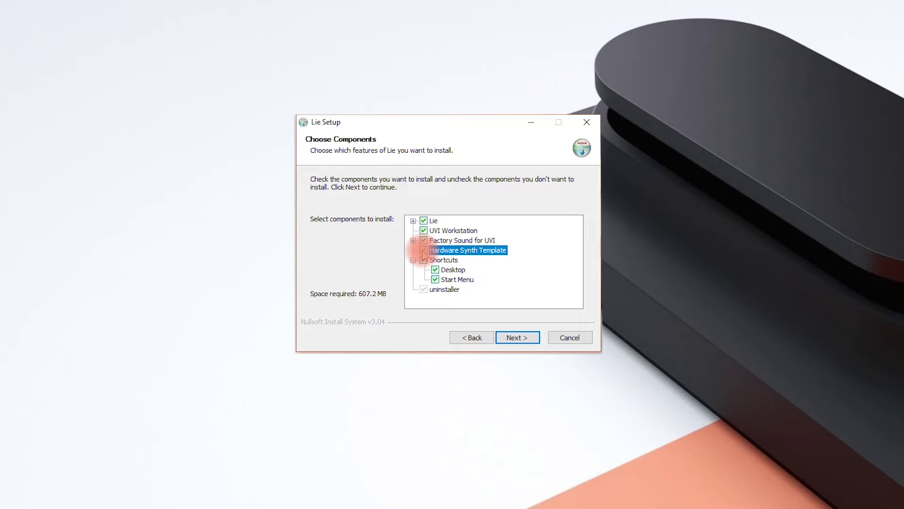
{"action": "left_click", "coordinate": [424, 251]}
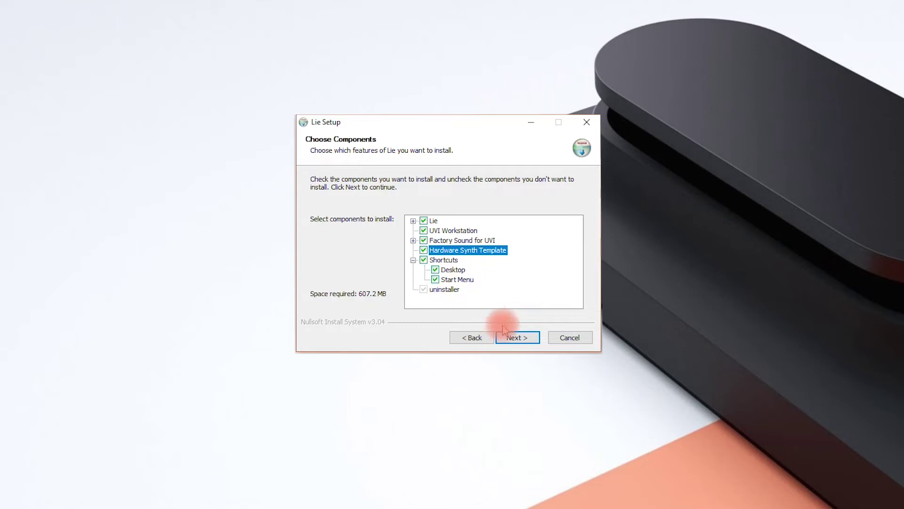
Keep C:\Program Files\Expressivee and C:\Program Files\VstPlugins as folders and start installing
{"action": "left_click", "coordinate": [516, 339]}
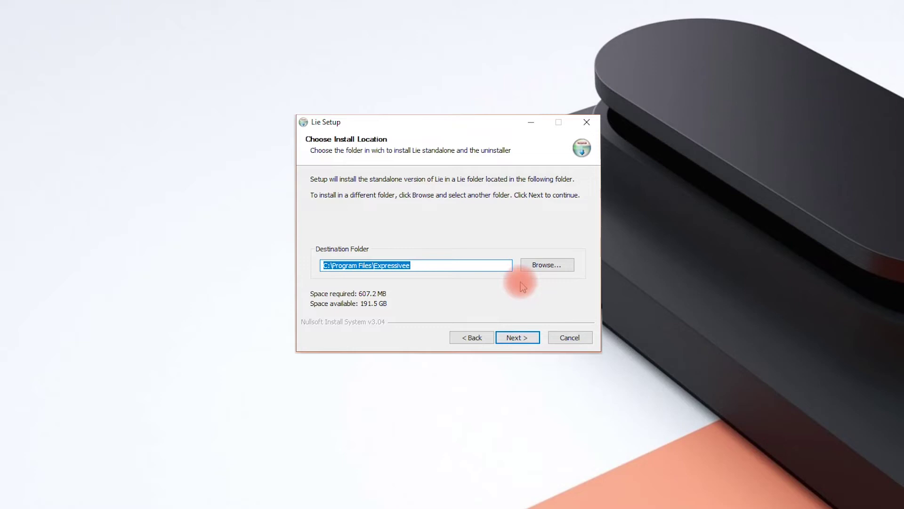
{"action": "left_click", "coordinate": [517, 337]}
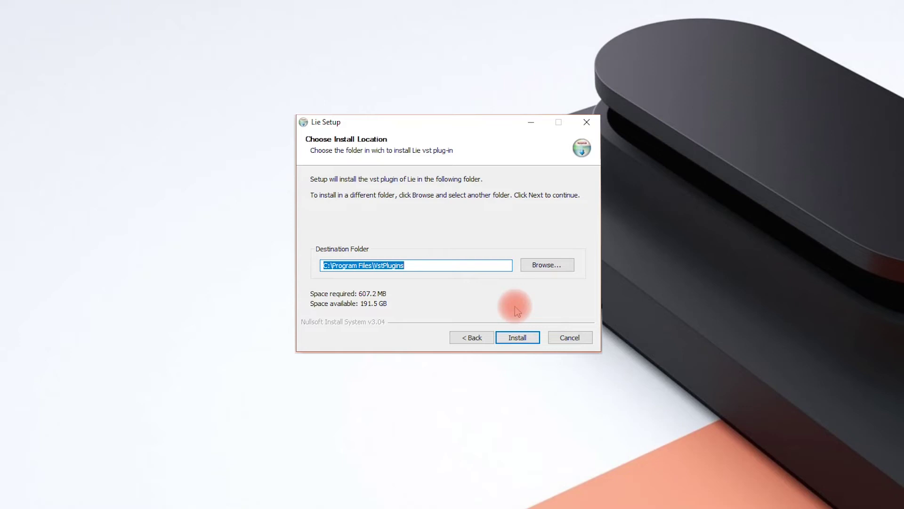
{"action": "left_click", "coordinate": [518, 338]}
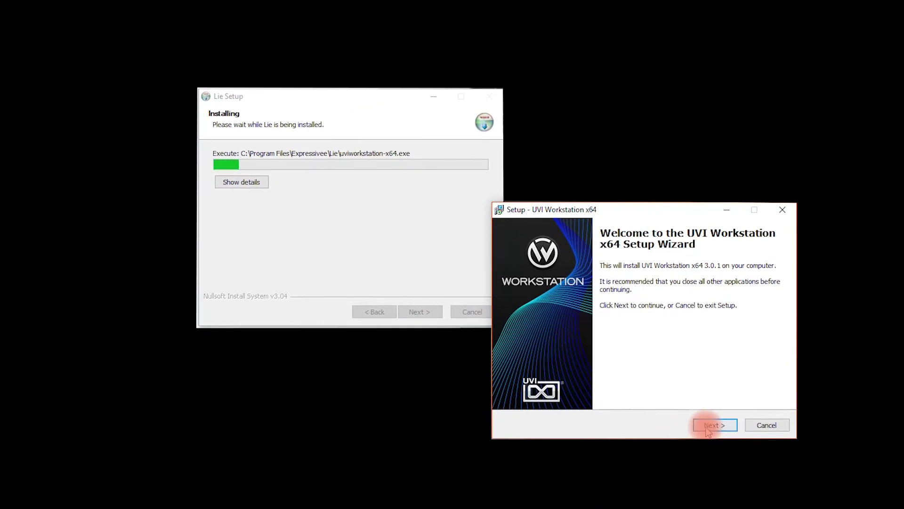
Accept the UVI Workstation licence and keep the default install and VST plugin folders
{"action": "left_click", "coordinate": [683, 417]}
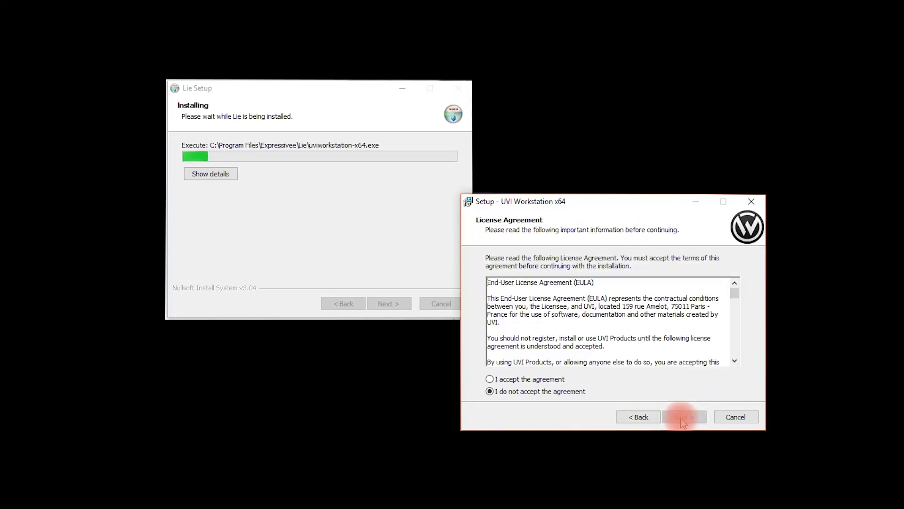
{"action": "left_click", "coordinate": [547, 378]}
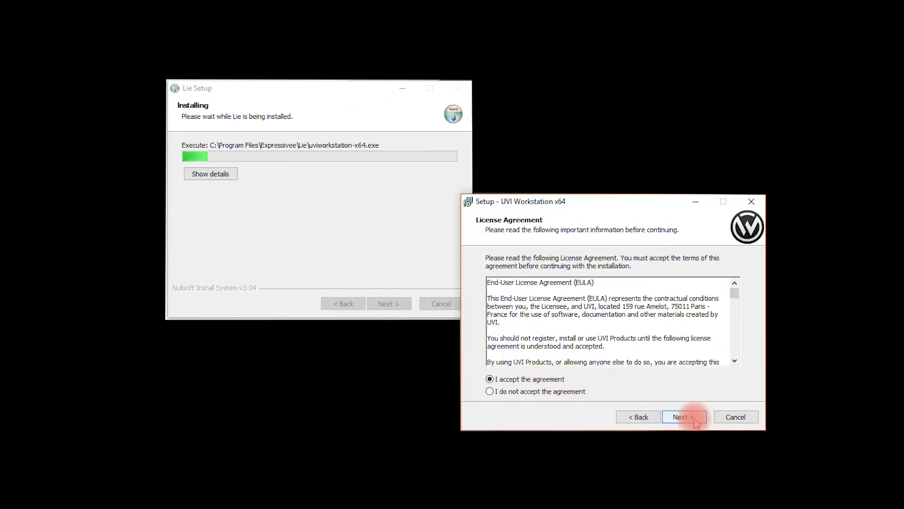
{"action": "left_click", "coordinate": [688, 416]}
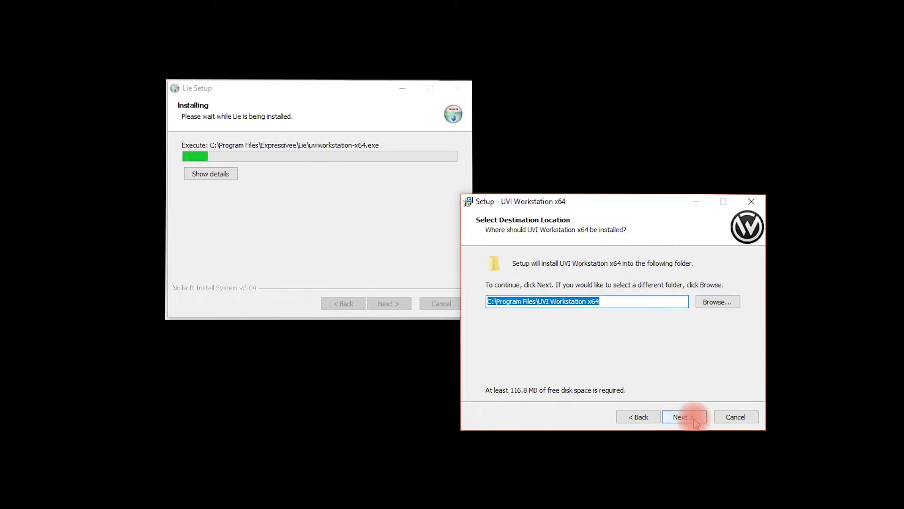
{"action": "left_click", "coordinate": [683, 417]}
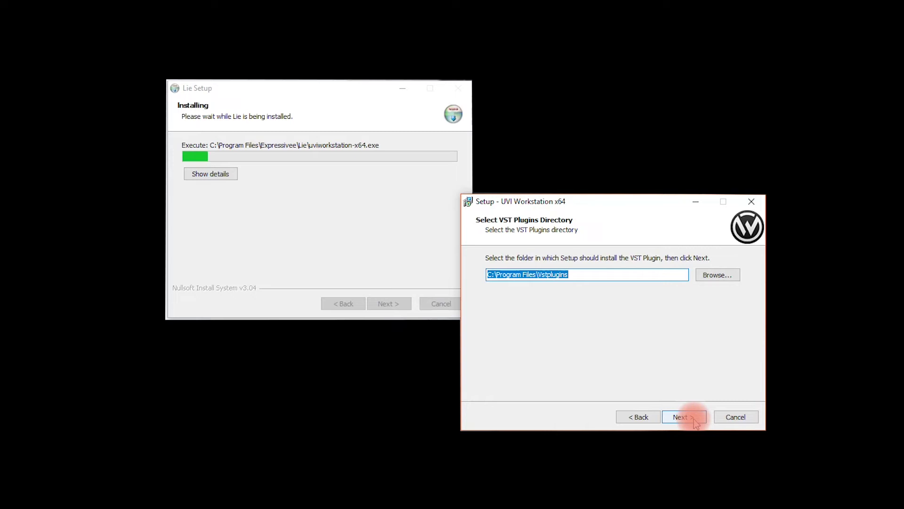
{"action": "left_click", "coordinate": [694, 420]}
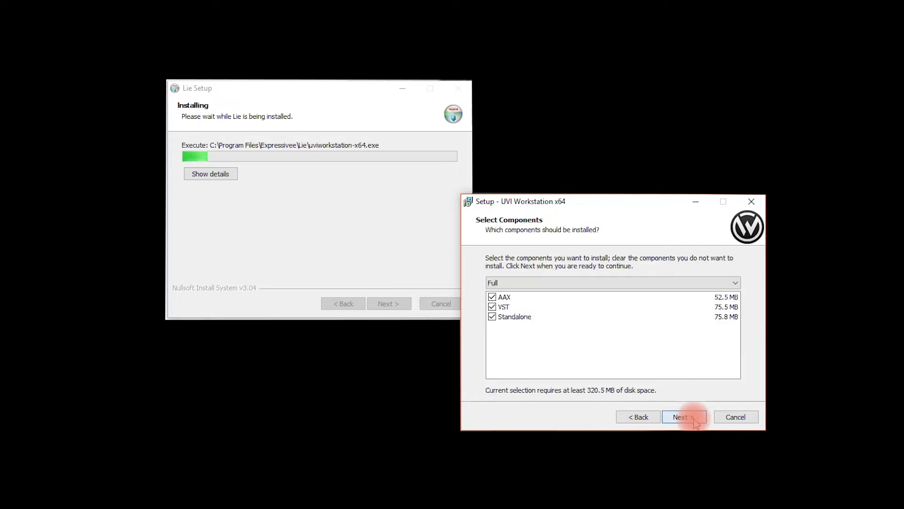
Keep AAX, VST and Standalone components selected and accept the default Start Menu folder
{"action": "left_click", "coordinate": [492, 297]}
{"action": "left_click", "coordinate": [493, 317]}
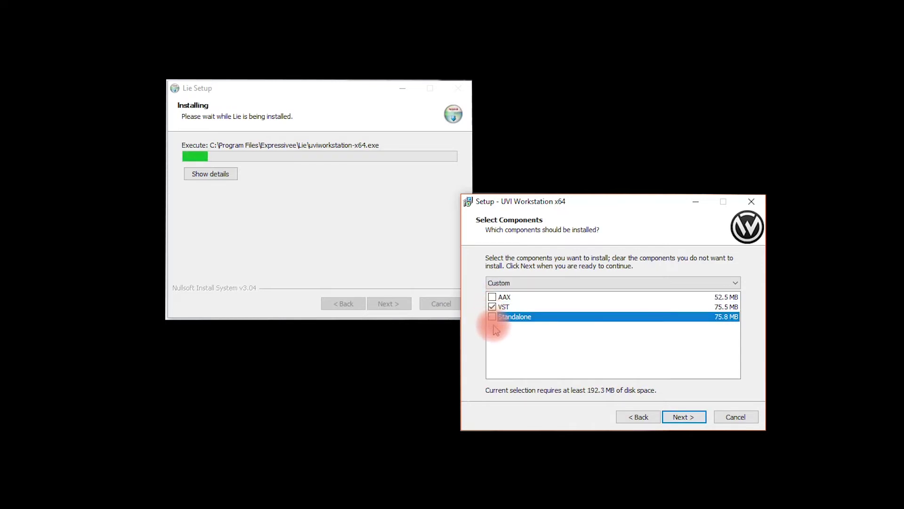
{"action": "left_click", "coordinate": [492, 296]}
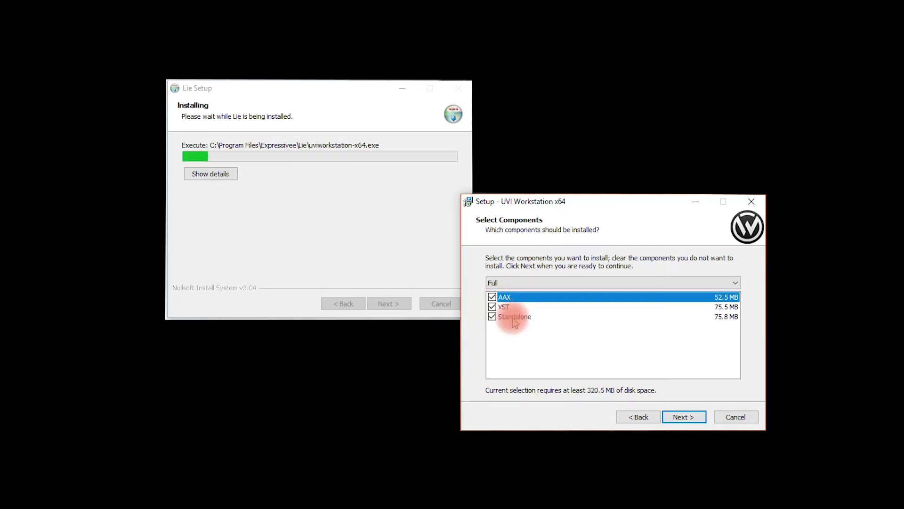
{"action": "left_click", "coordinate": [681, 417]}
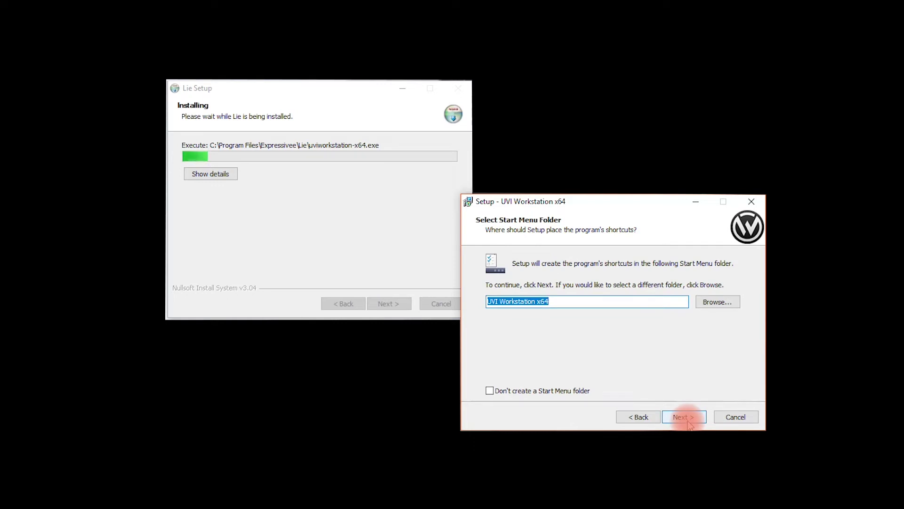
{"action": "left_click", "coordinate": [688, 423]}
Install UVI Workstation x64, dismiss the PACE warning, and finish its setup
{"action": "left_click", "coordinate": [685, 417]}
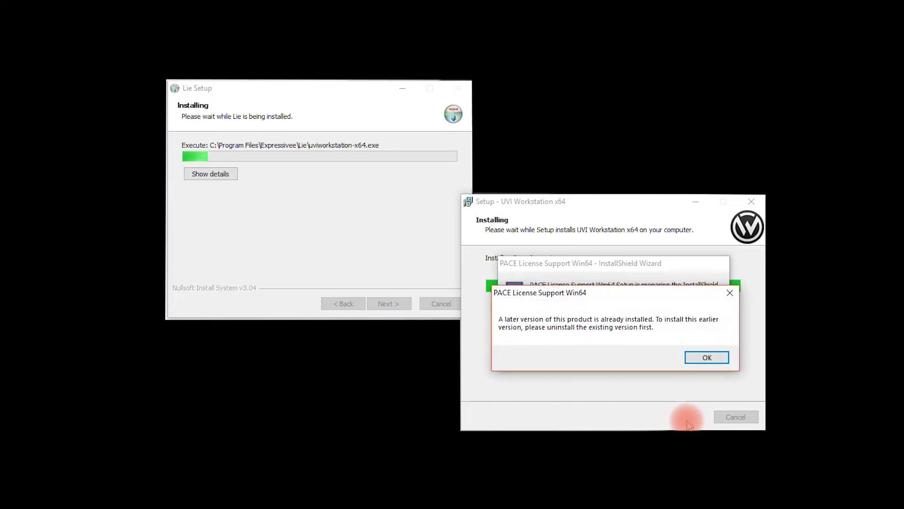
{"action": "left_click", "coordinate": [708, 358]}
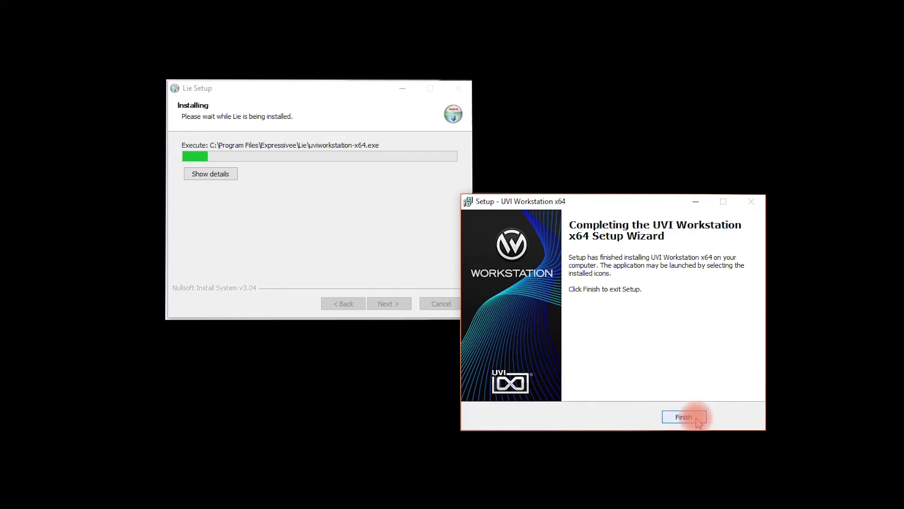
{"action": "left_click", "coordinate": [684, 417]}
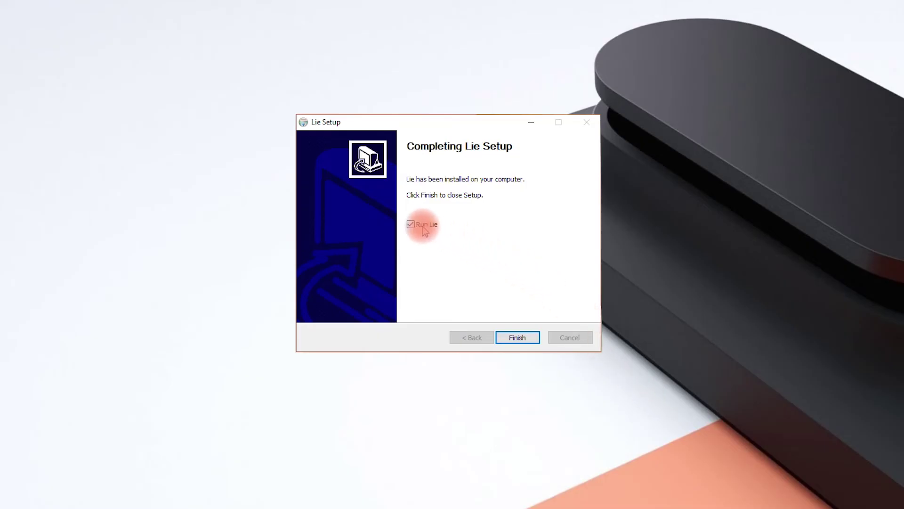
Turn off the Run Lie option on the Lié Setup completion page
{"action": "left_click", "coordinate": [425, 230]}
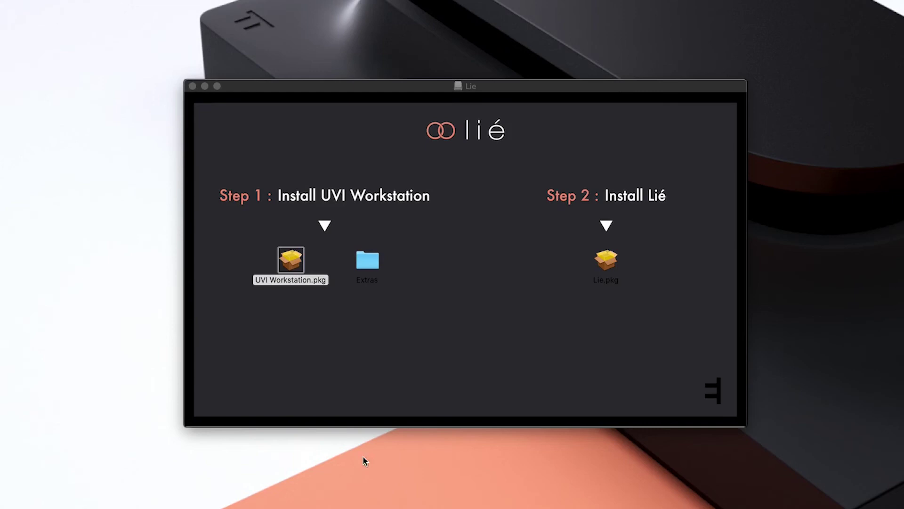
Install UVI Workstation on Macintosh HD from UVI Workstation.pkg and keep the package
{"action": "double_click", "coordinate": [293, 266]}
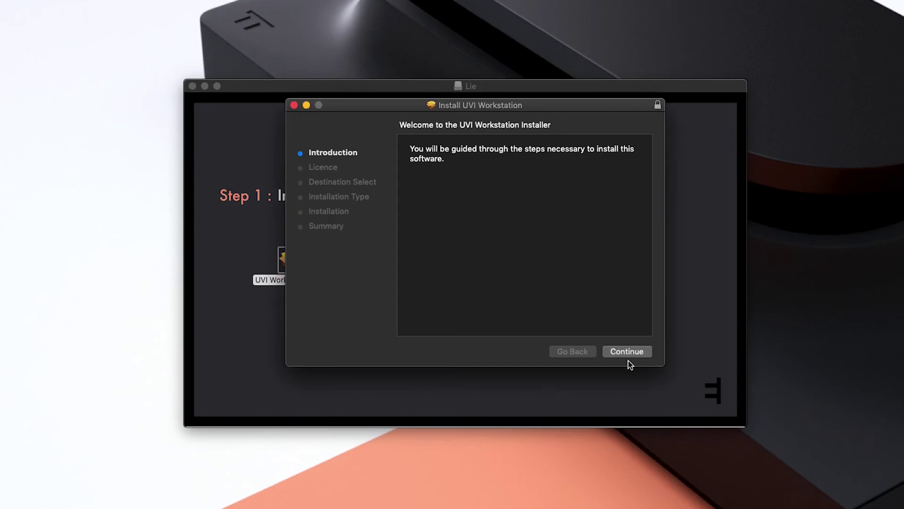
{"action": "left_click", "coordinate": [630, 355]}
{"action": "left_click", "coordinate": [629, 353]}
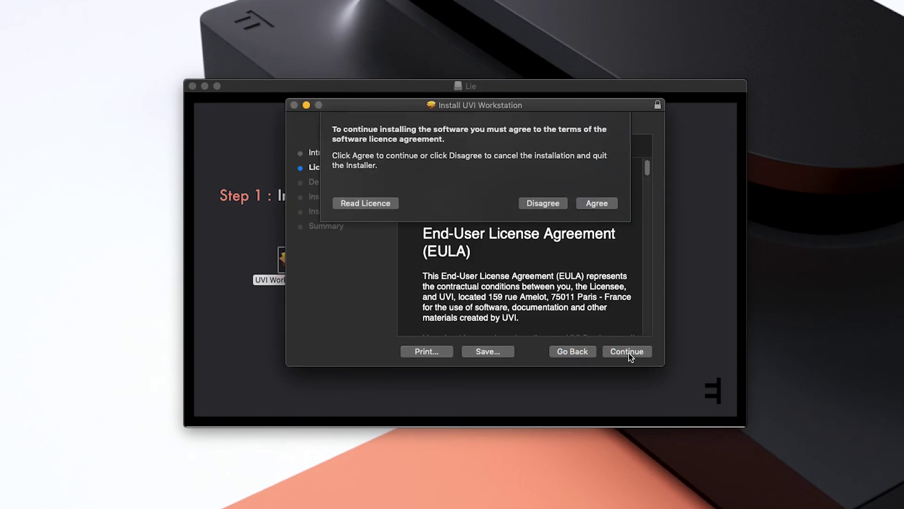
{"action": "left_click", "coordinate": [585, 202]}
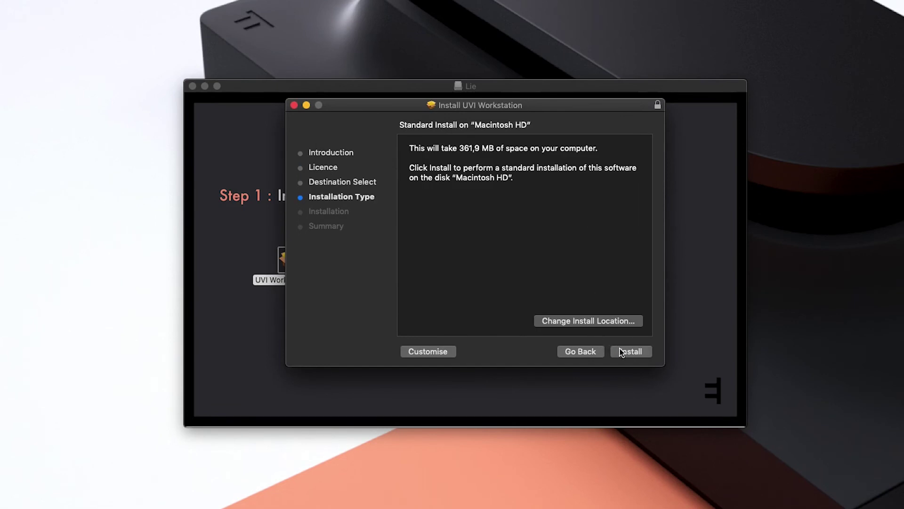
{"action": "left_click", "coordinate": [615, 350]}
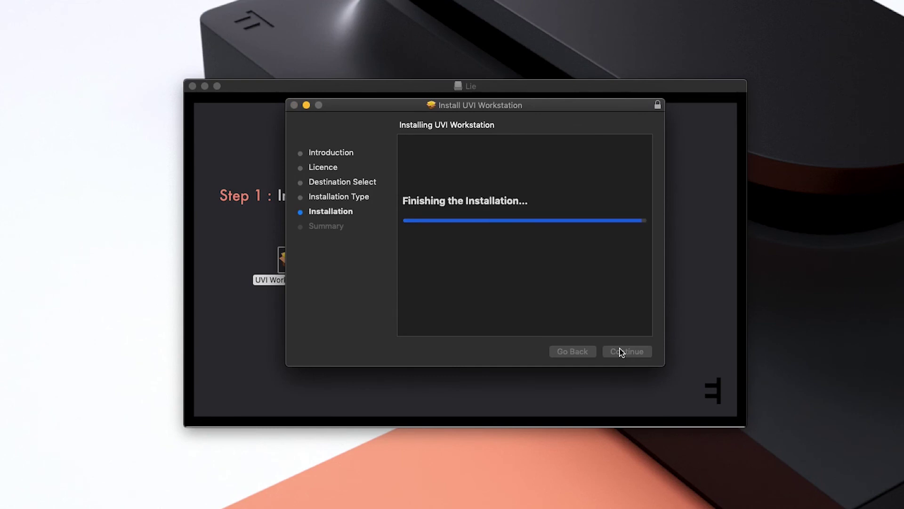
{"action": "left_click", "coordinate": [621, 352]}
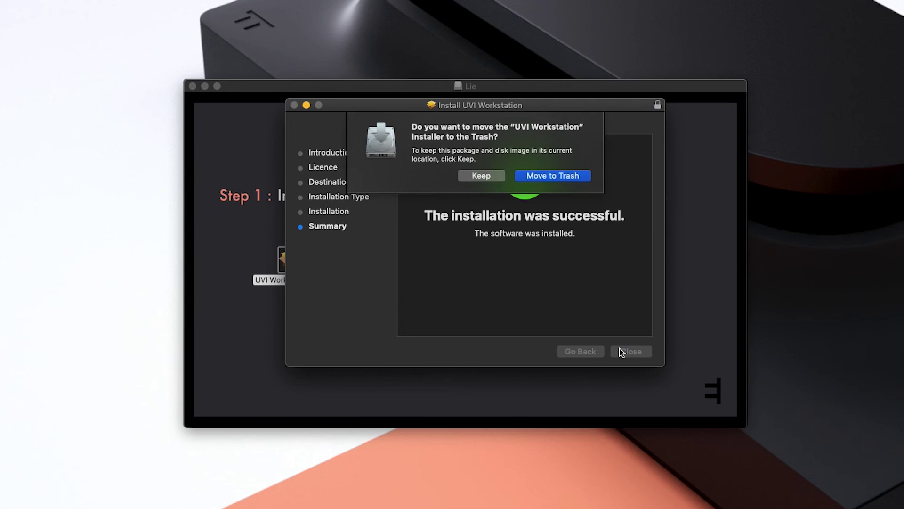
{"action": "left_click", "coordinate": [486, 176]}
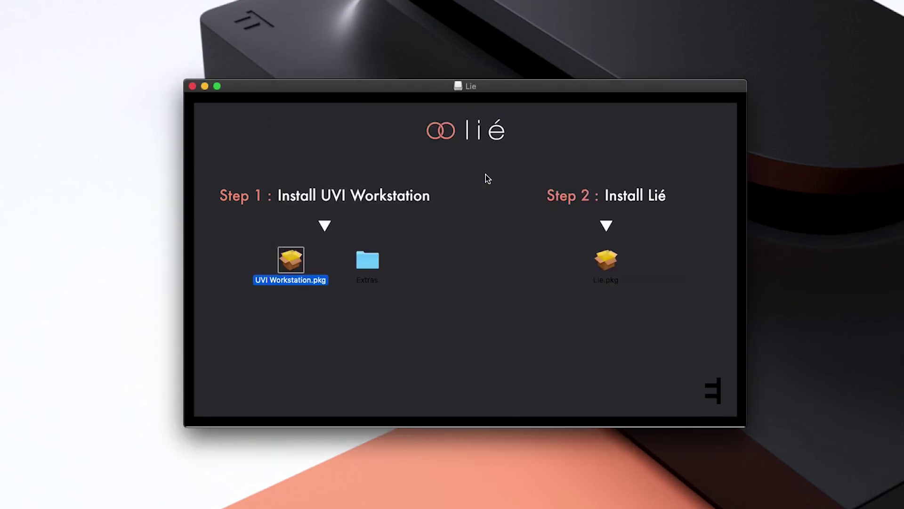
Install Lie on Macintosh HD from Lie.pkg, then move the installer to the Trash
{"action": "left_click", "coordinate": [601, 263]}
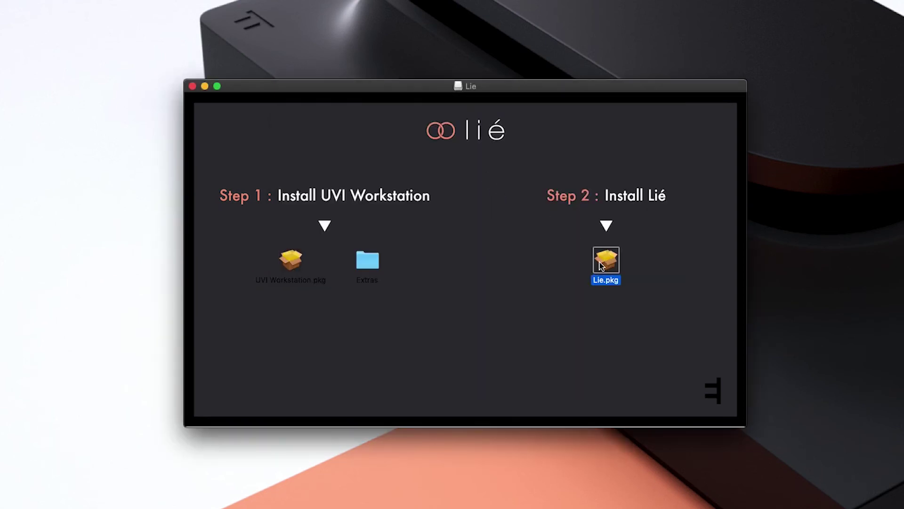
{"action": "double_click", "coordinate": [601, 263]}
{"action": "left_click", "coordinate": [629, 353]}
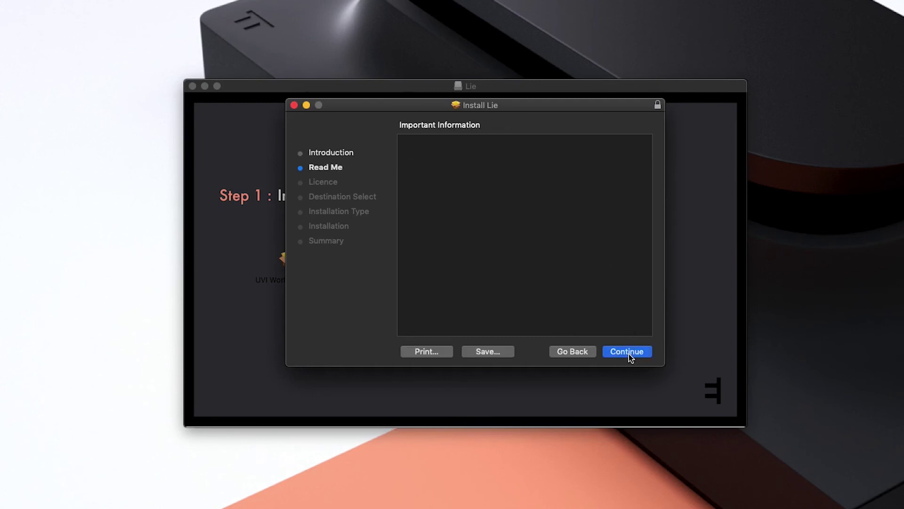
{"action": "left_click", "coordinate": [629, 353]}
{"action": "left_click", "coordinate": [629, 353]}
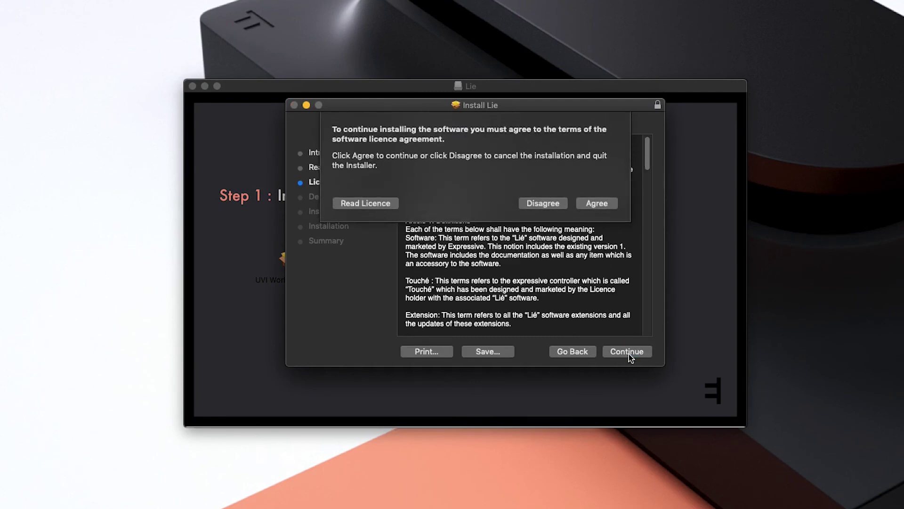
{"action": "left_click", "coordinate": [596, 203]}
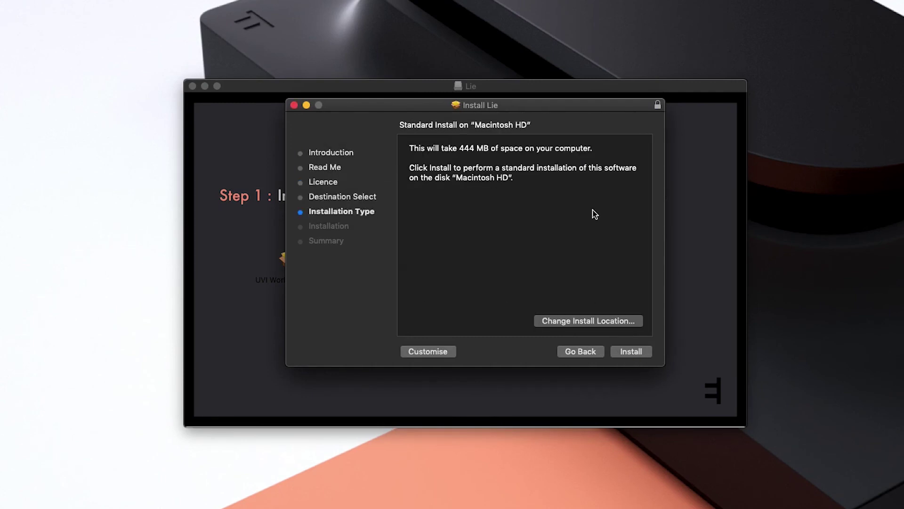
{"action": "left_click", "coordinate": [623, 350]}
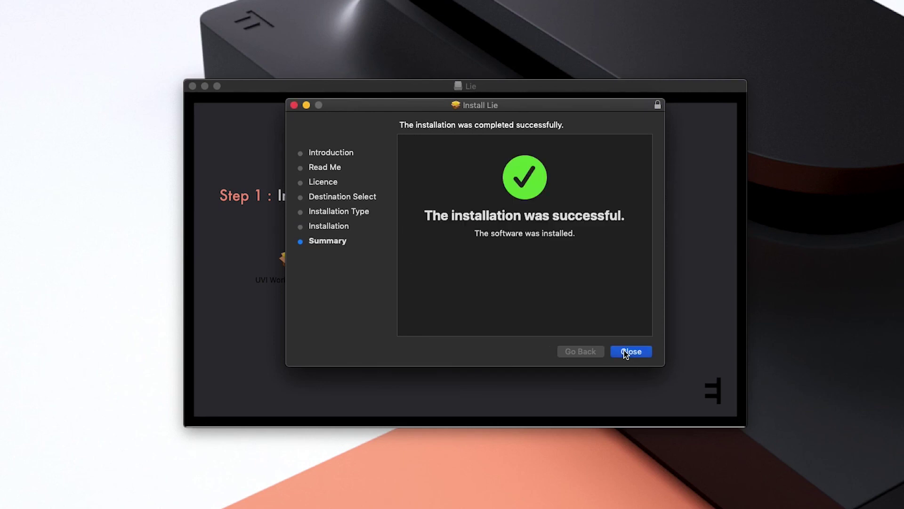
{"action": "left_click", "coordinate": [626, 353]}
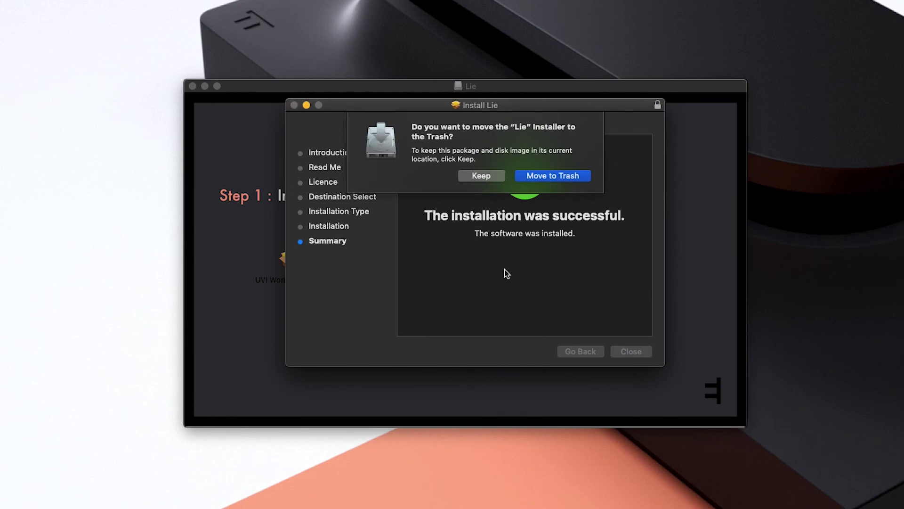
{"action": "left_click", "coordinate": [558, 176]}
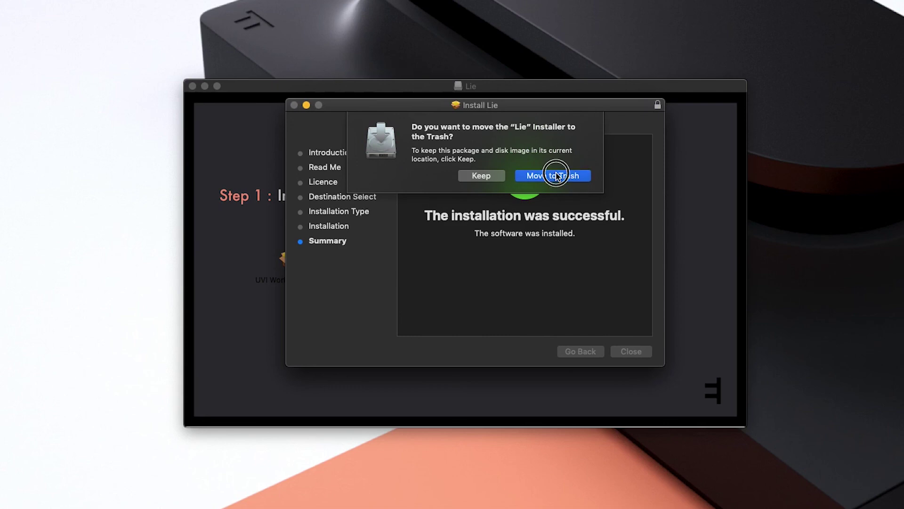